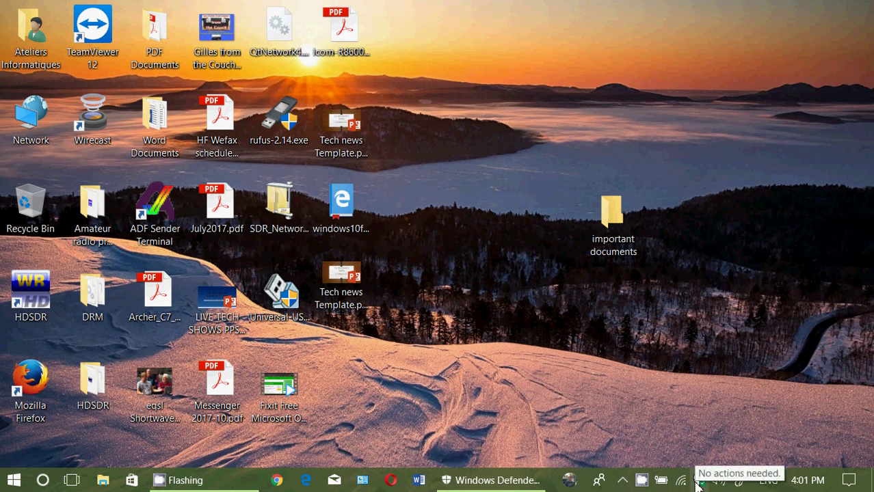
Switch to Windows Defender Security Center and open the protected folders list under Controlled folder access in the Virus & threat protection settings
left_click(490, 480)
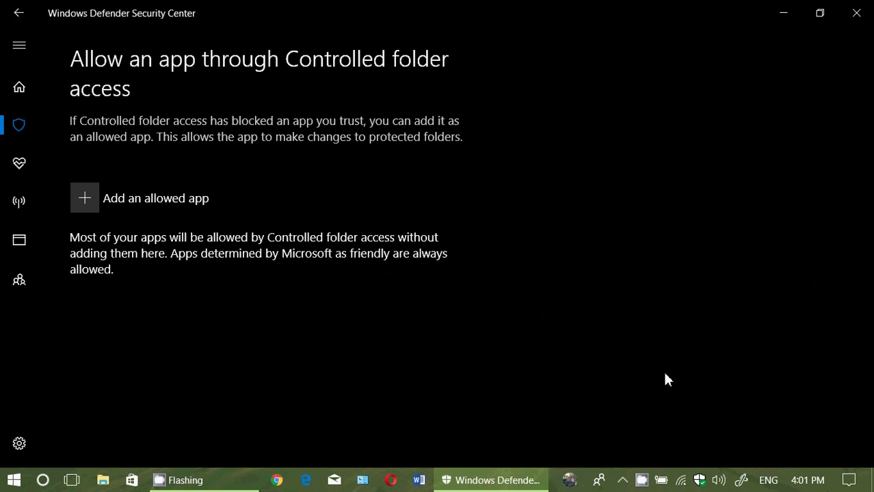
left_click(19, 15)
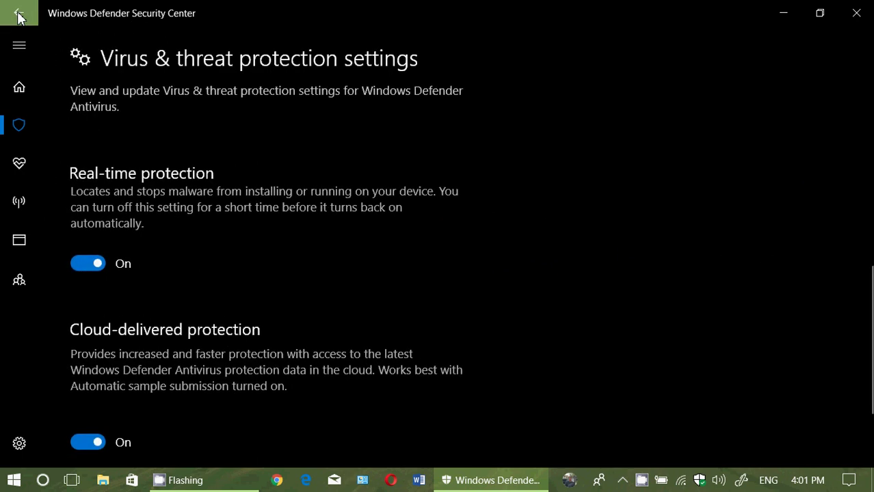
scroll(353, 280, "down", 5)
scroll(353, 280, "down", 6)
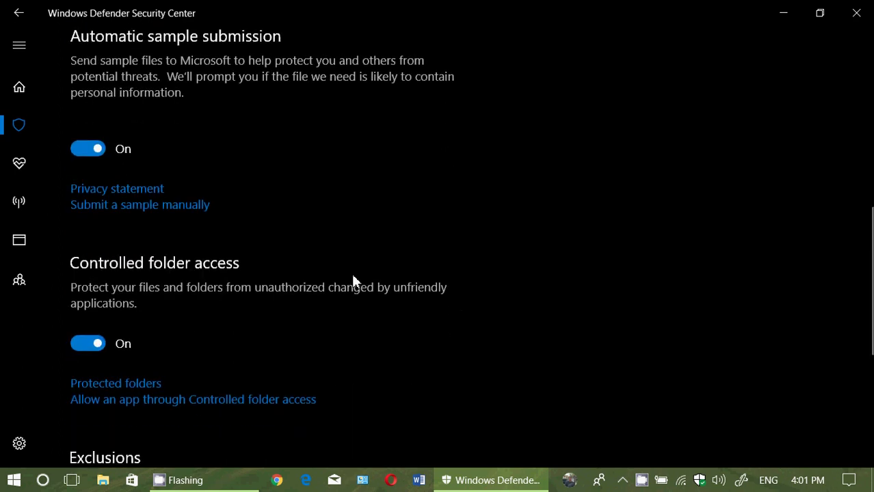
scroll(352, 280, "up", 6)
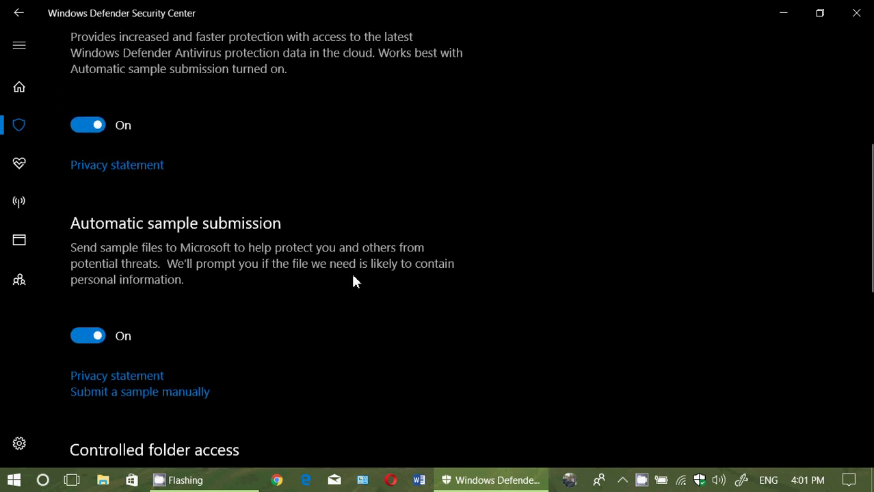
scroll(353, 280, "down", 2)
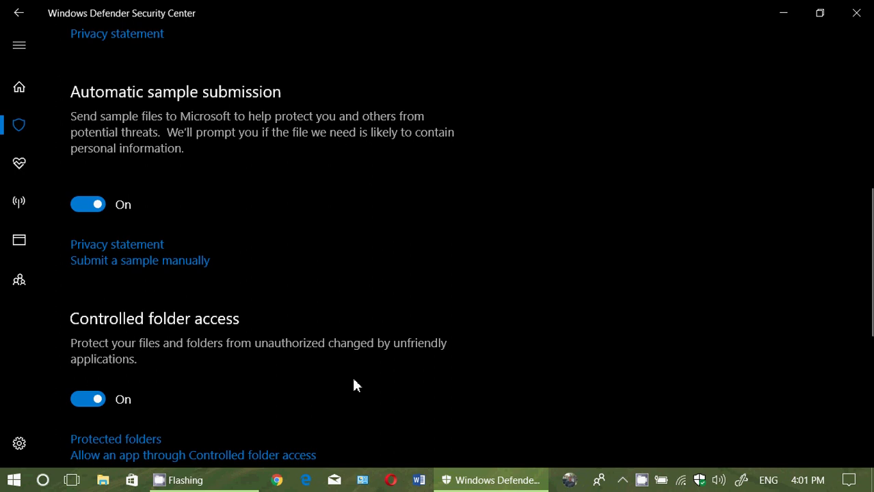
scroll(354, 385, "down", 2)
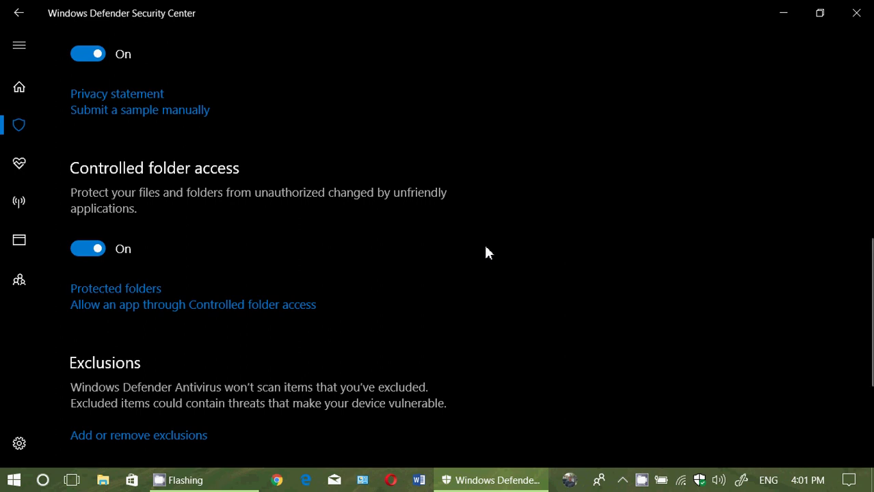
left_click(133, 288)
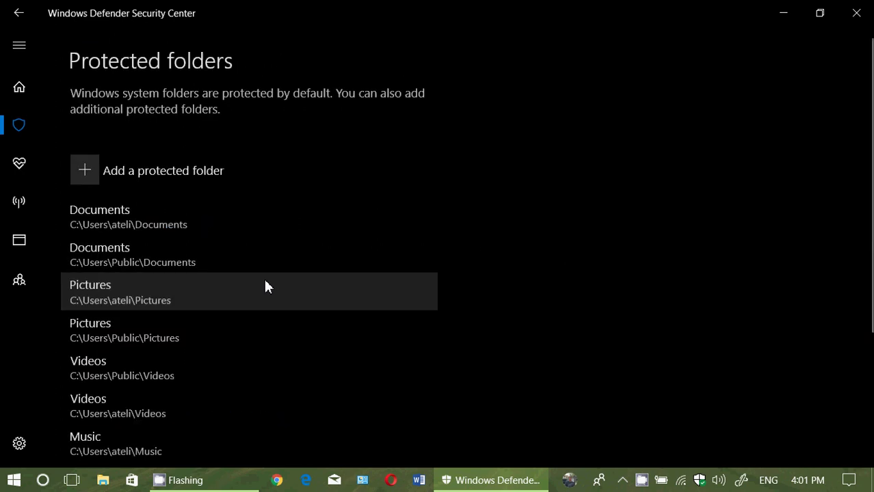
Review the list of protected folders, and minimize the window to look at the desktop
scroll(405, 369, "down", 3)
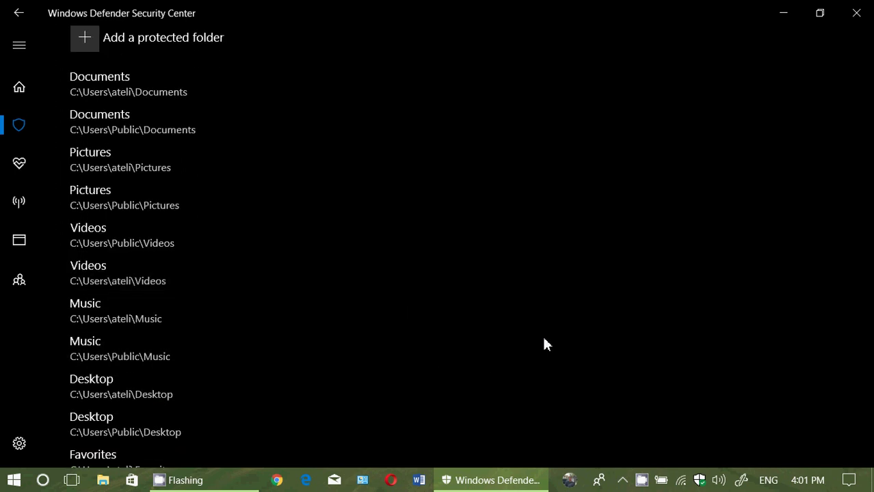
scroll(544, 338, "down", 1)
scroll(544, 339, "up", 2)
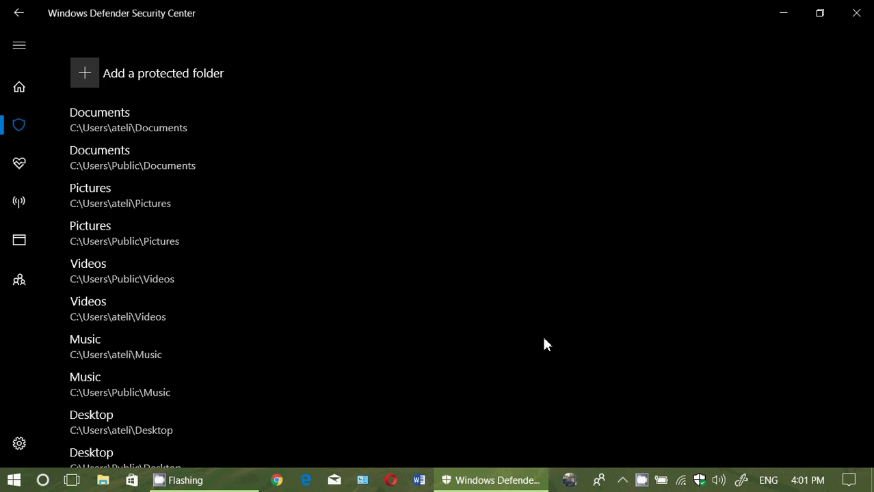
left_click(783, 14)
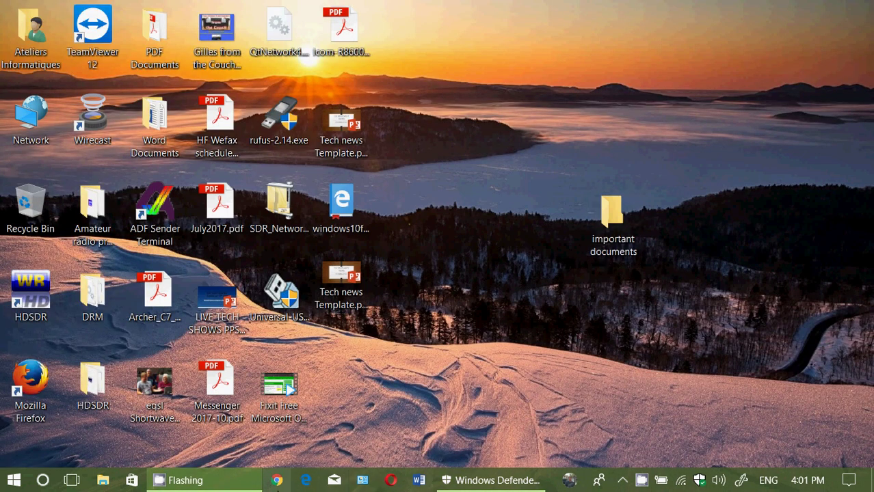
Add the "important documents" folder from the Desktop to the protected folders in Windows Defender Security Center
left_click(519, 485)
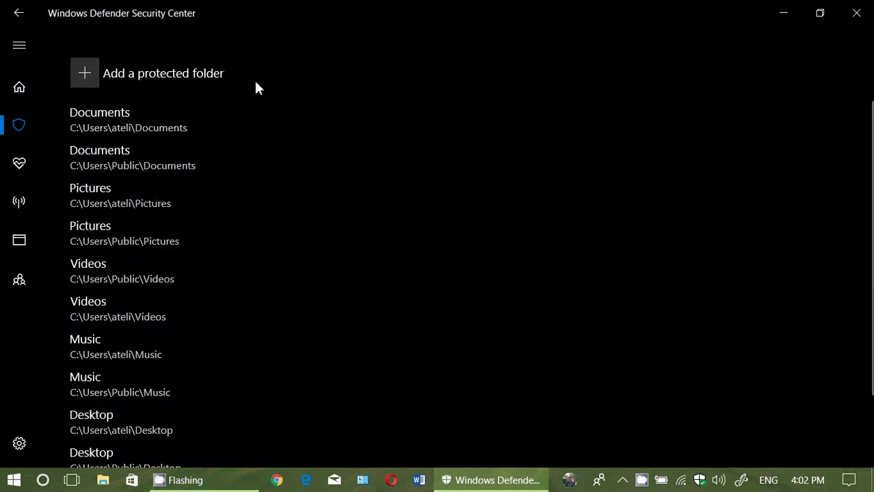
left_click(81, 80)
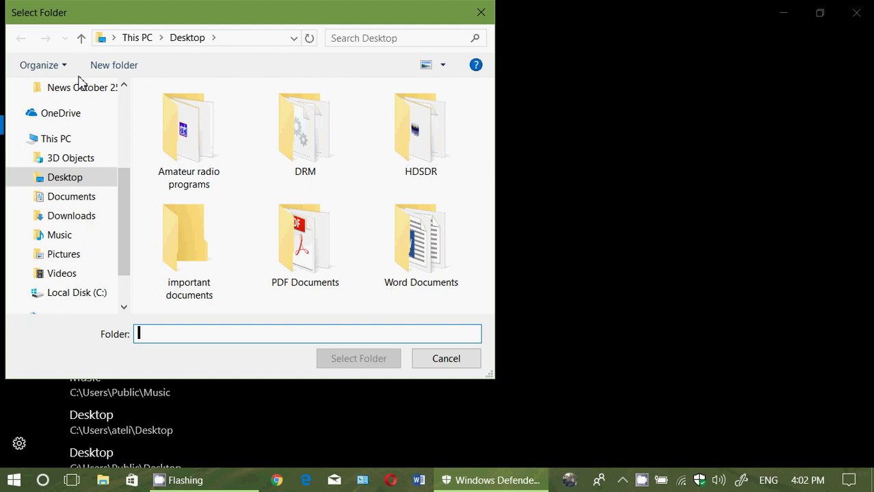
left_click_drag(127, 217, 134, 129)
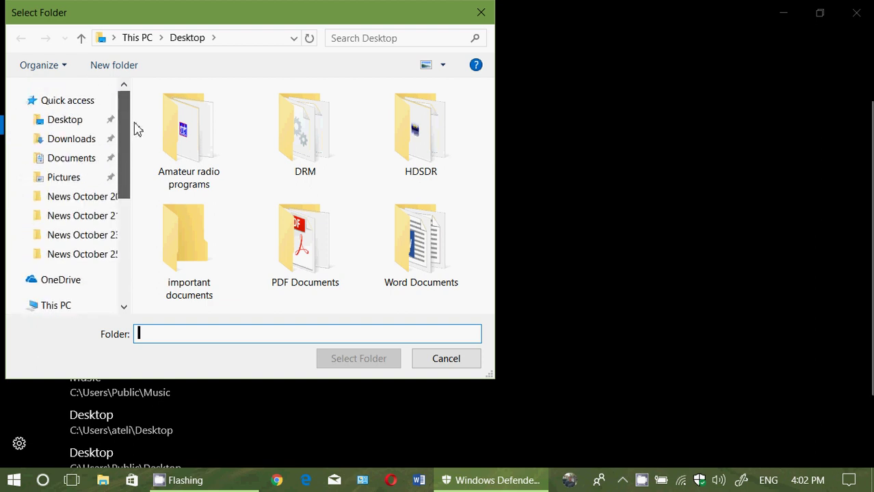
left_click(74, 124)
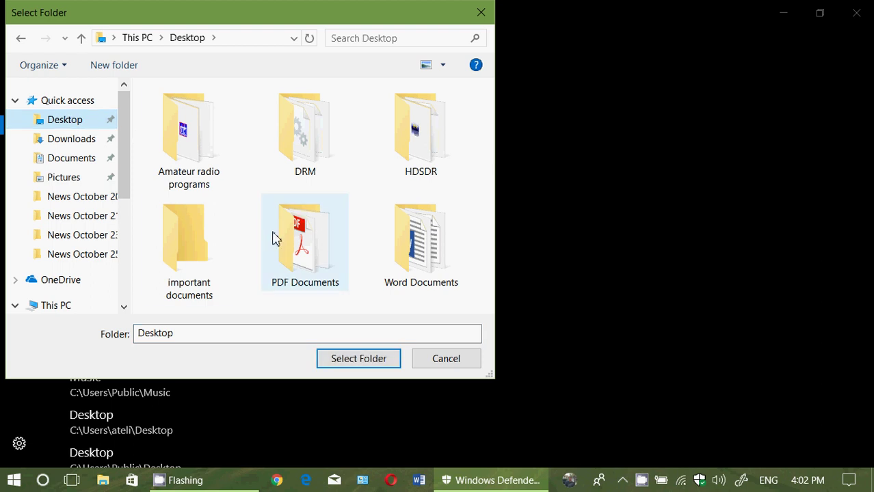
left_click(197, 253)
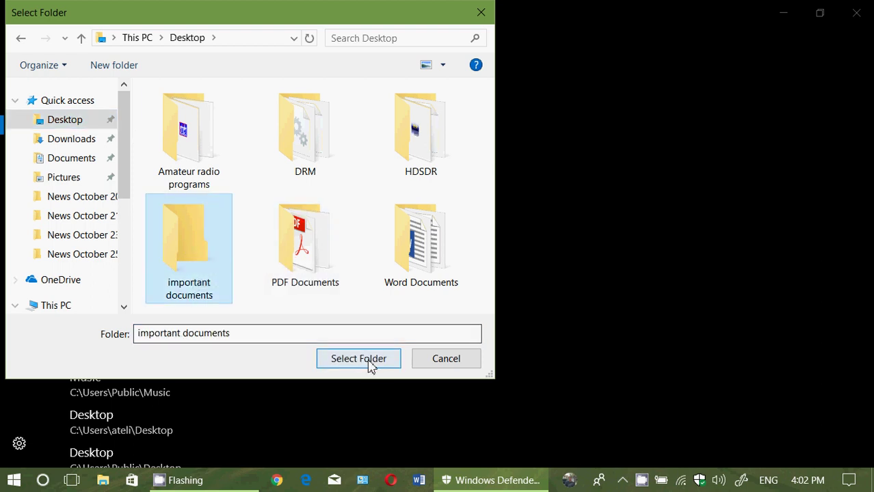
left_click(369, 360)
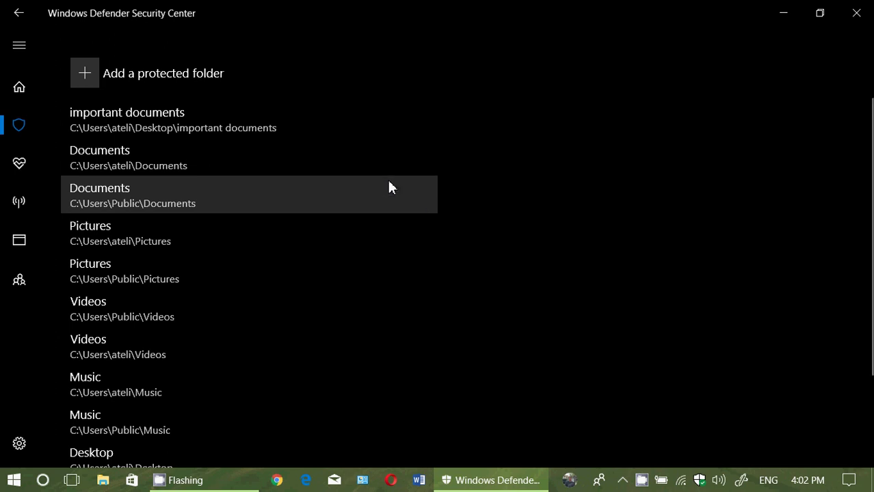
Remove the "important documents" folder from the protected folders
left_click(255, 124)
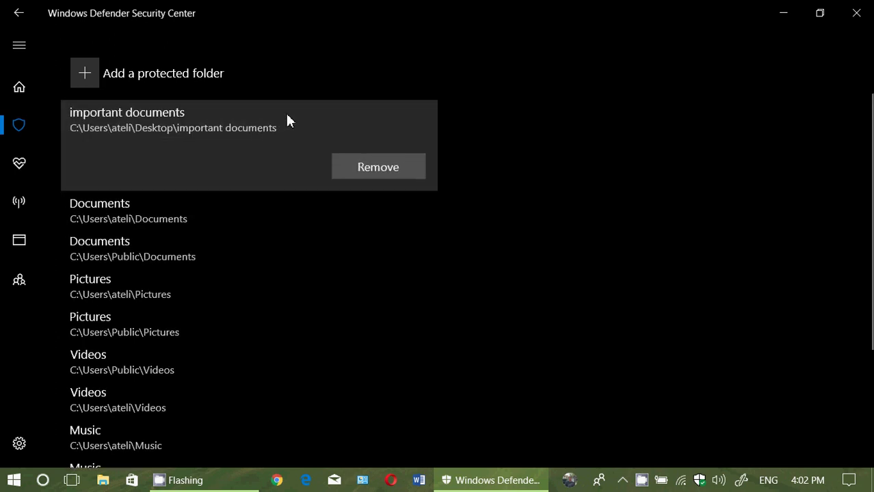
left_click(390, 167)
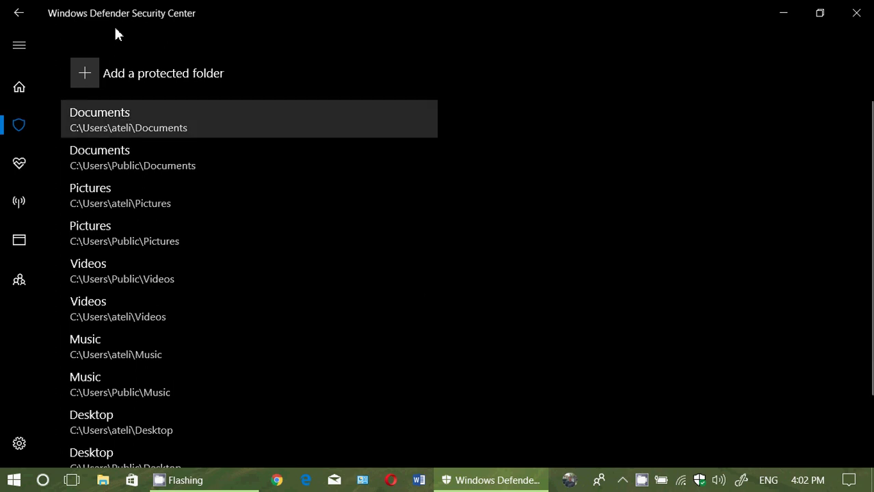
Return to the Virus & threat protection settings and open the page for allowing an app through Controlled folder access
left_click(15, 15)
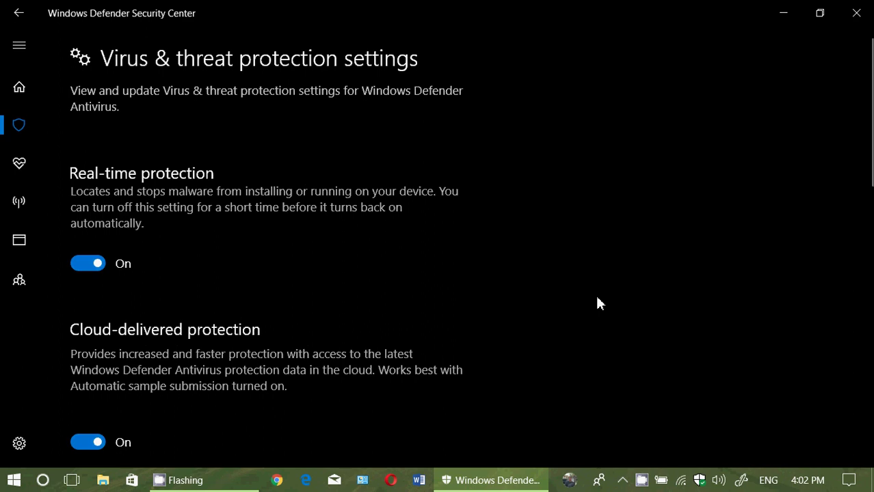
scroll(540, 322, "down", 6)
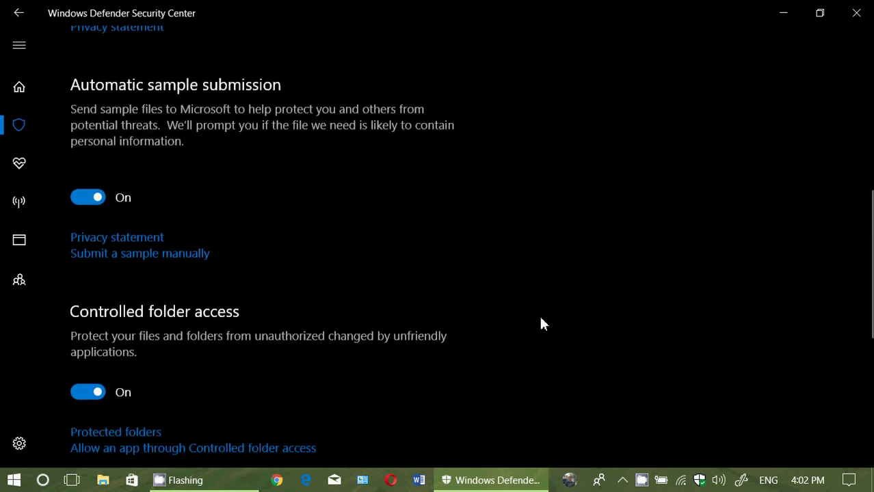
scroll(540, 322, "down", 3)
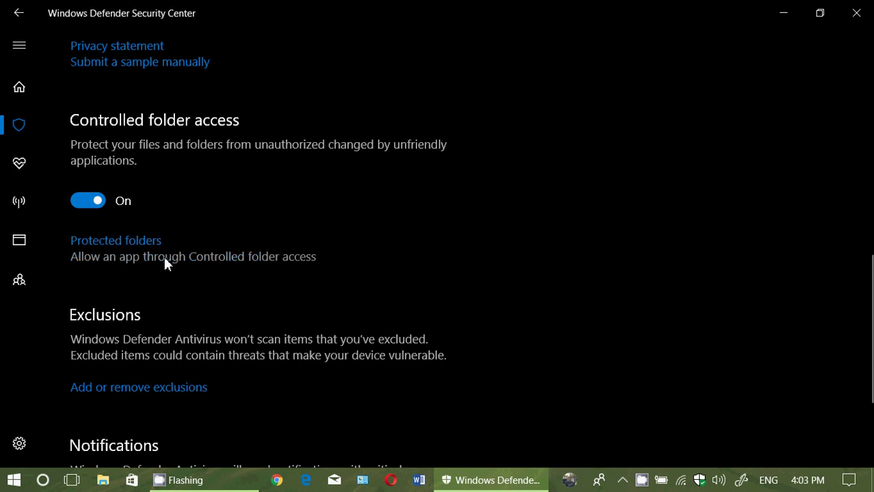
left_click(290, 259)
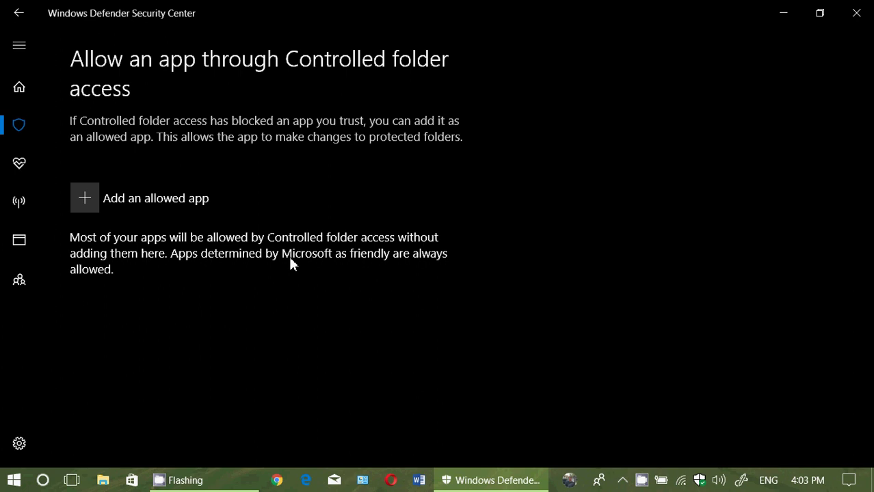
Go to the desktop and open the HDSDR shortcut's properties to check the program's target path
left_click(782, 15)
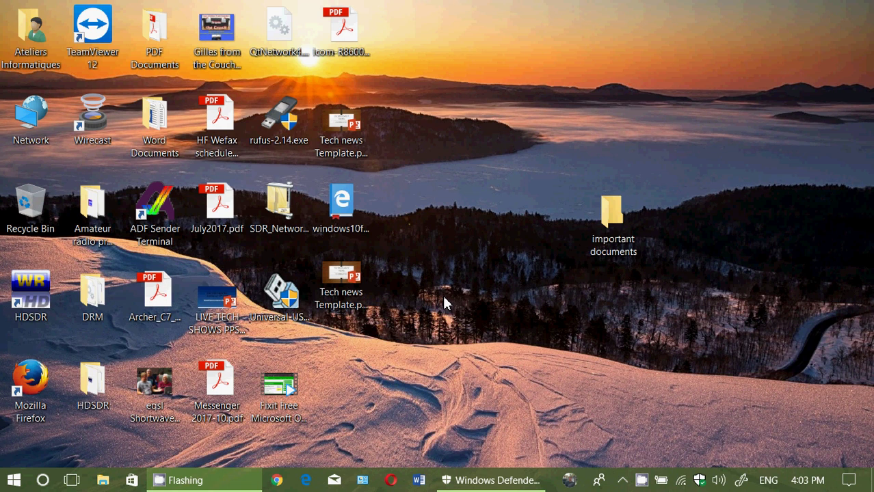
right_click(36, 299)
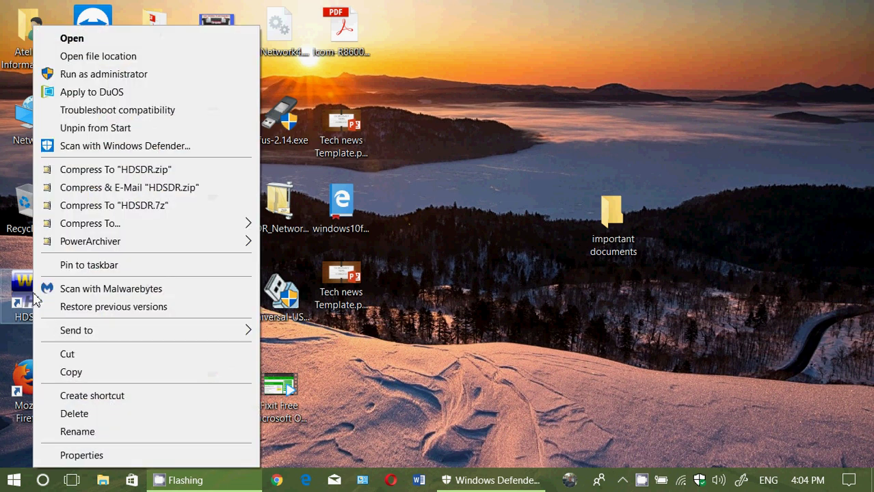
left_click(113, 456)
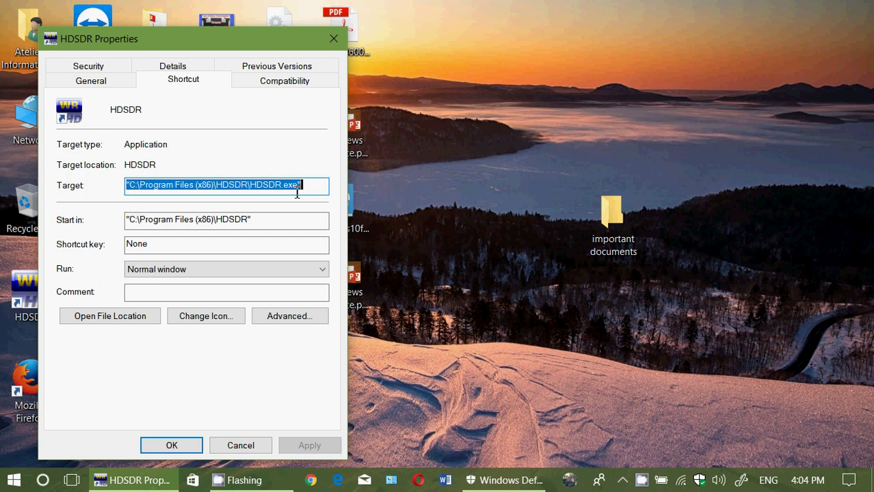
Back in Windows Defender Security Center, add HDSDR.exe from C:\Program Files (x86)\HDSDR as an allowed app
left_click(485, 478)
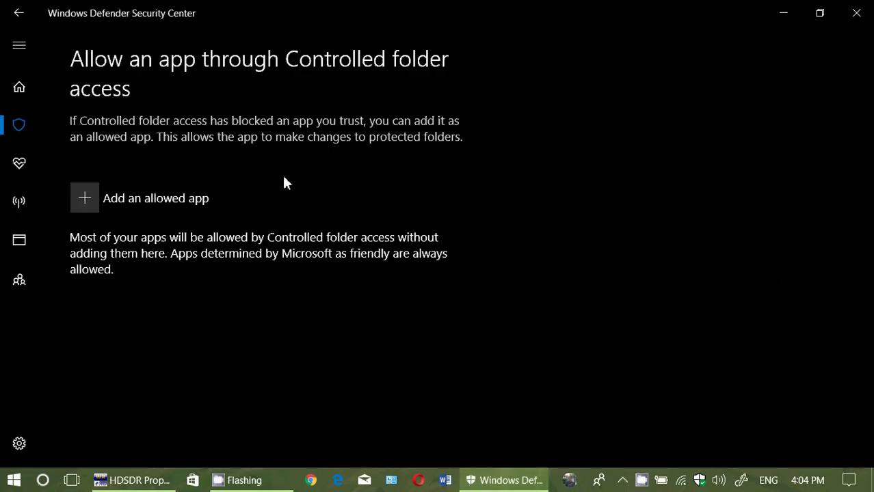
left_click(85, 198)
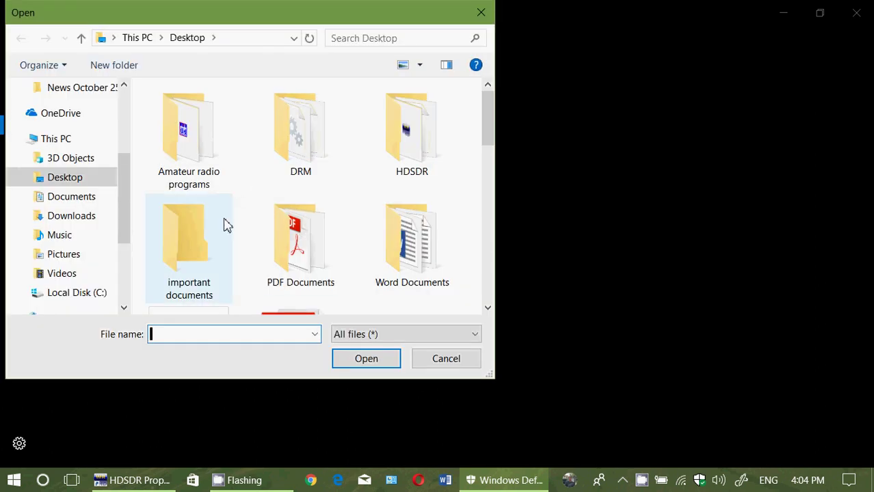
left_click(92, 294)
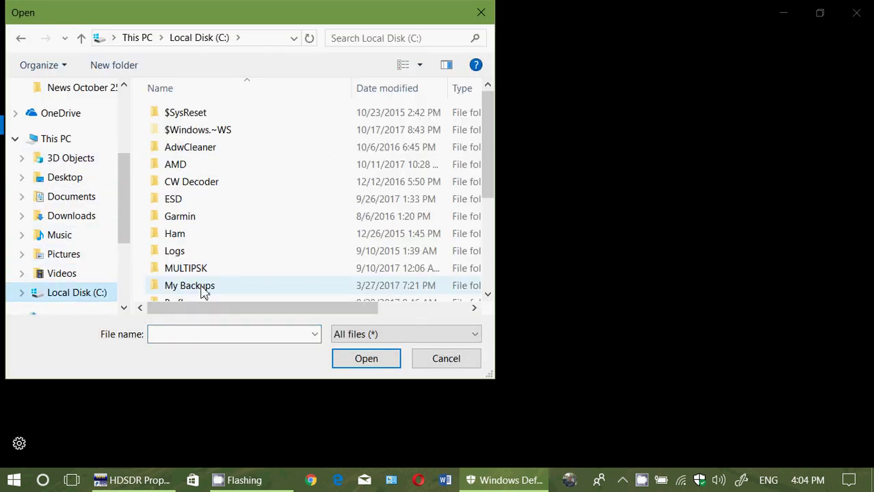
scroll(251, 236, "down", 2)
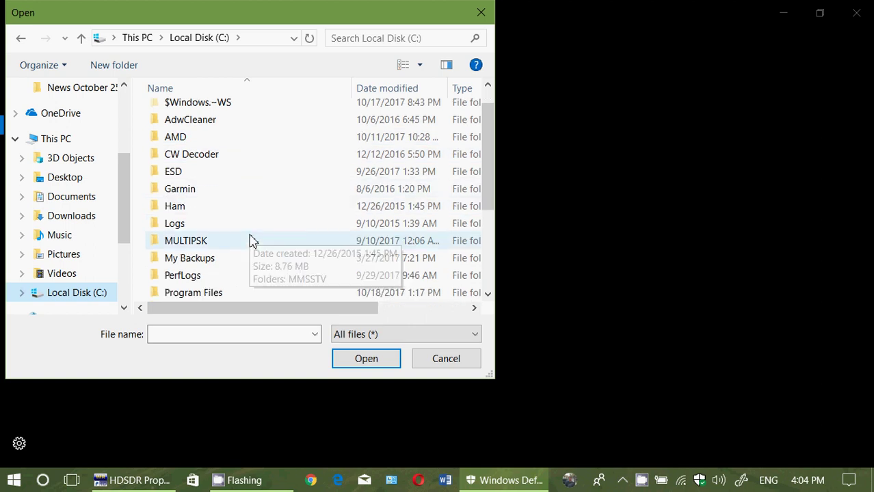
double_click(205, 241)
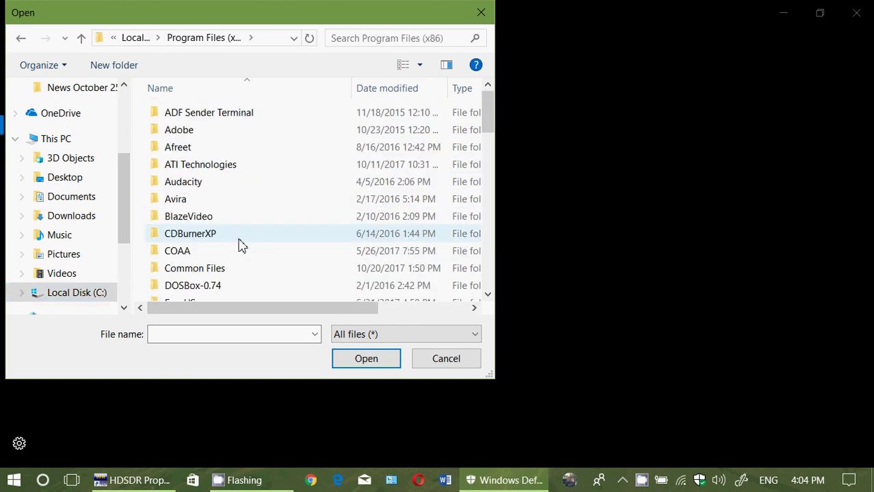
scroll(241, 245, "down", 2)
scroll(241, 245, "down", 2)
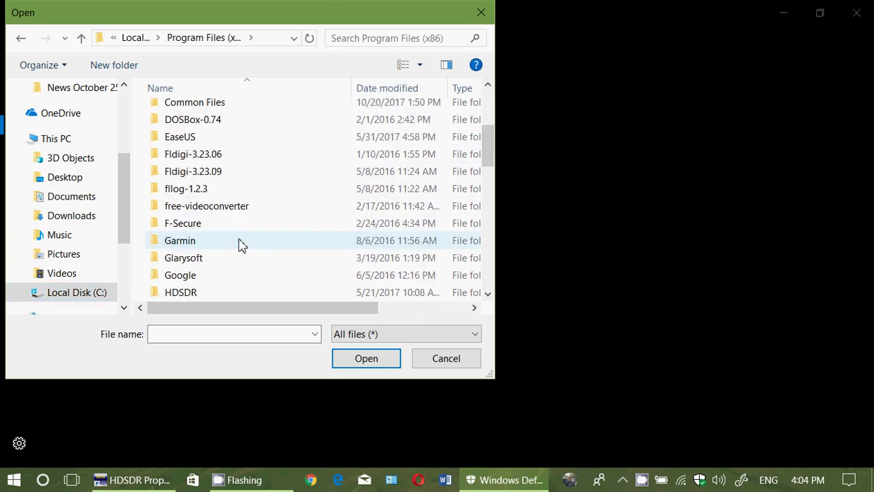
double_click(210, 258)
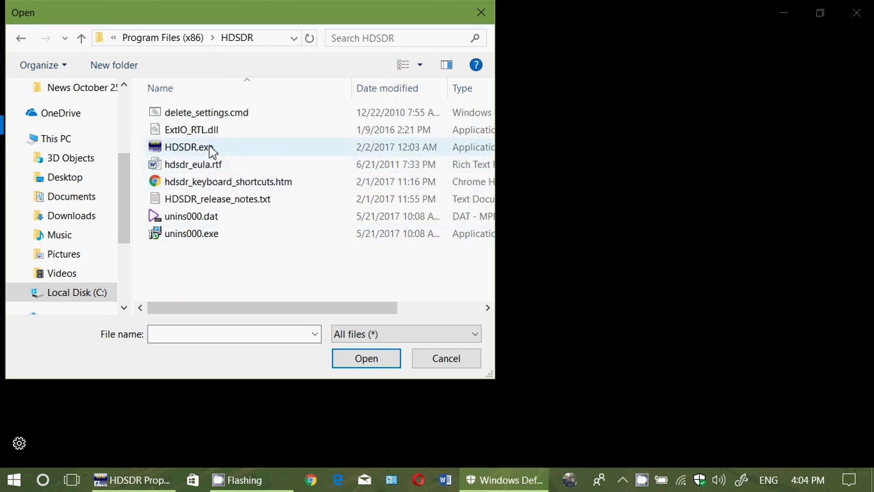
left_click(215, 149)
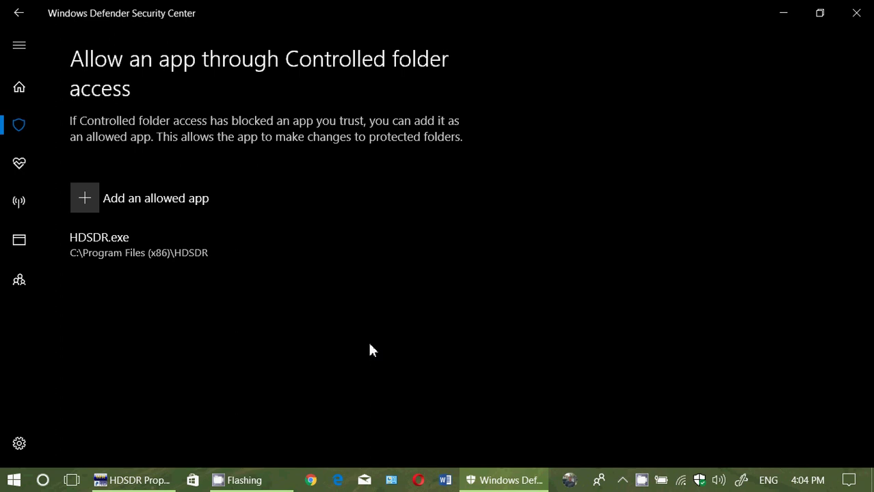
Browse the Program Files (x86) folder from the file picker for adding an allowed app, and close the picker without choosing a file
left_click(99, 195)
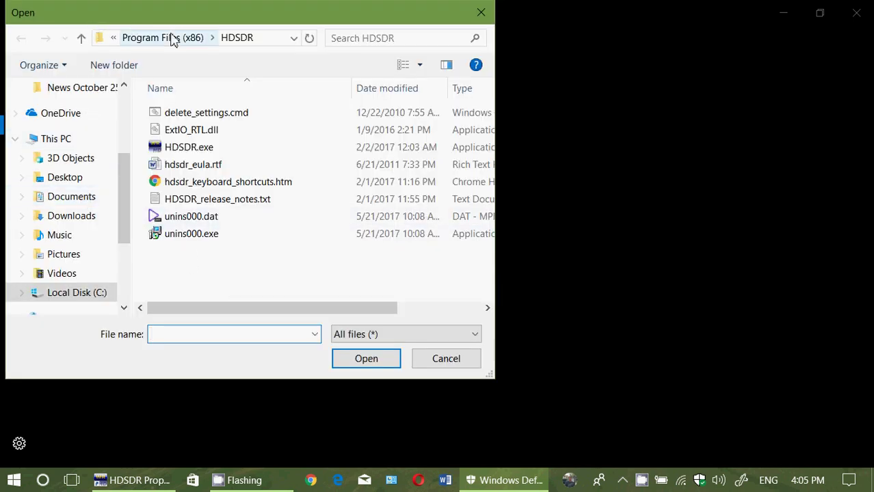
left_click(172, 39)
scroll(239, 171, "up", 2)
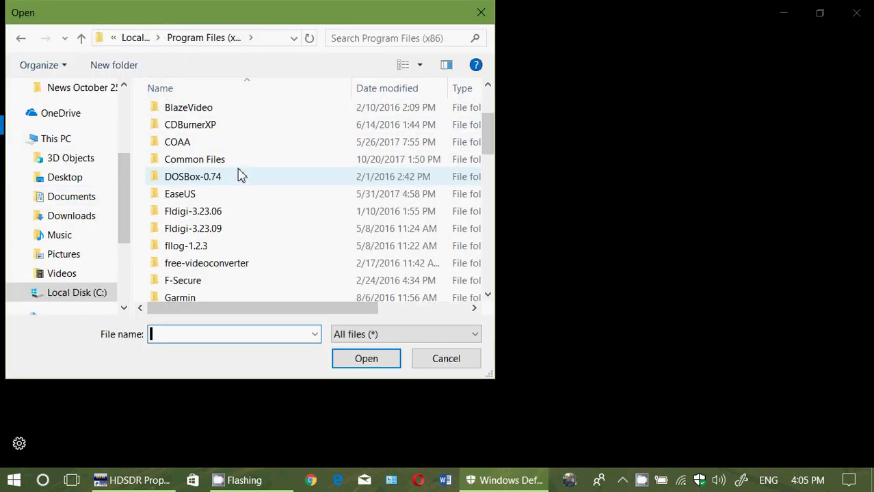
scroll(240, 176, "up", 1)
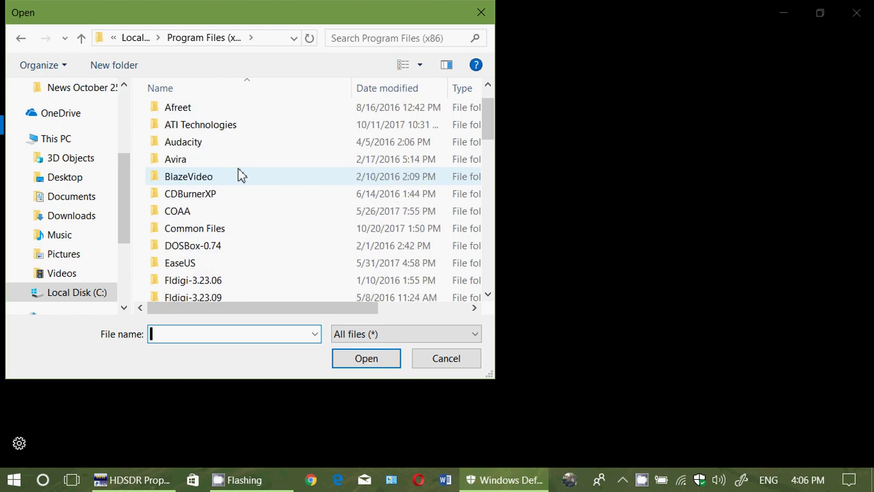
scroll(240, 176, "up", 1)
scroll(240, 174, "down", 3)
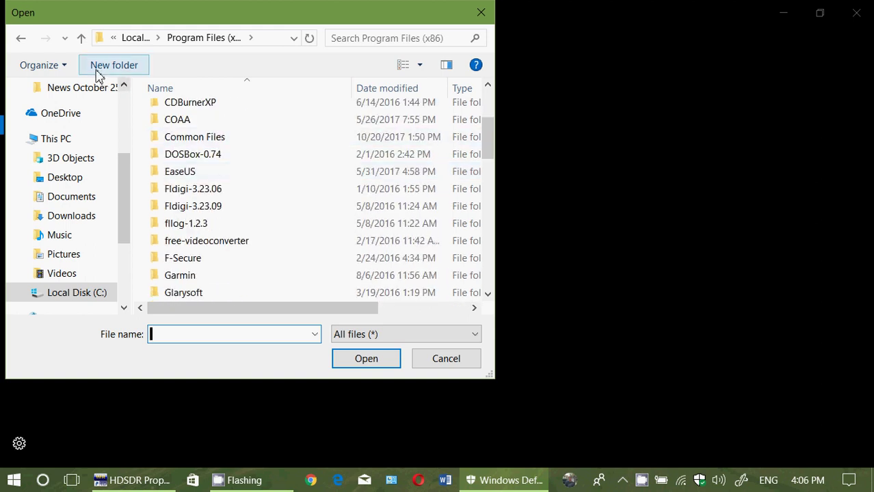
left_click(21, 38)
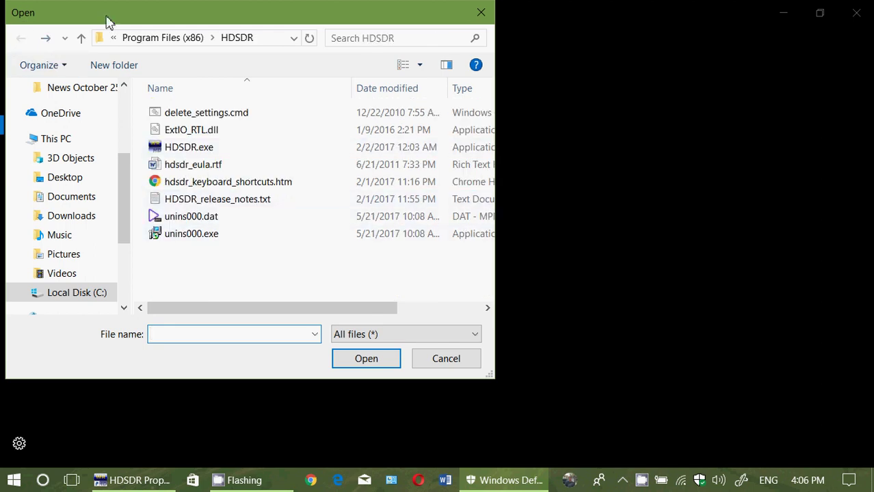
left_click(481, 12)
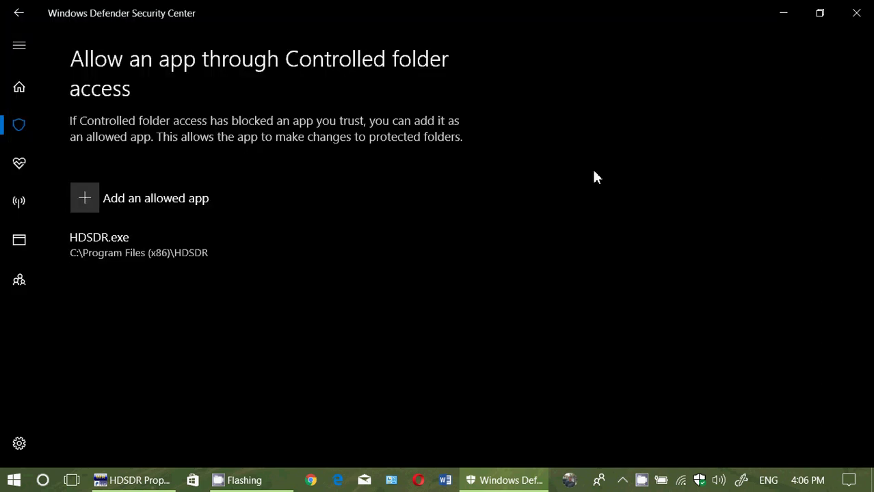
Switch to the desktop, close the HDSDR properties, and check the target path in the Mozilla Firefox shortcut's properties
left_click(783, 13)
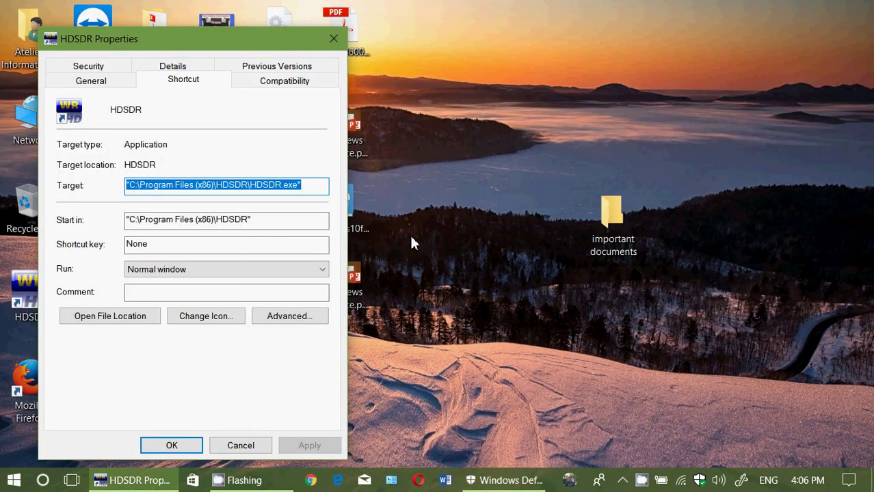
left_click(333, 38)
left_click(13, 480)
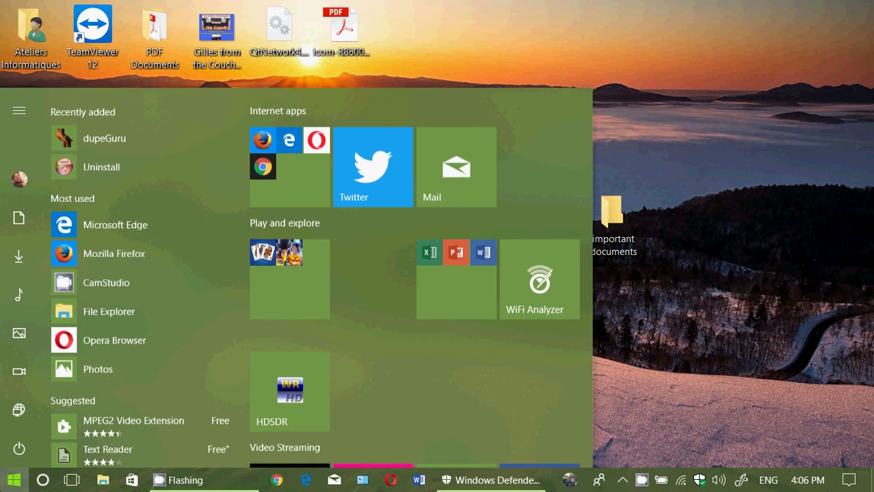
left_click(667, 366)
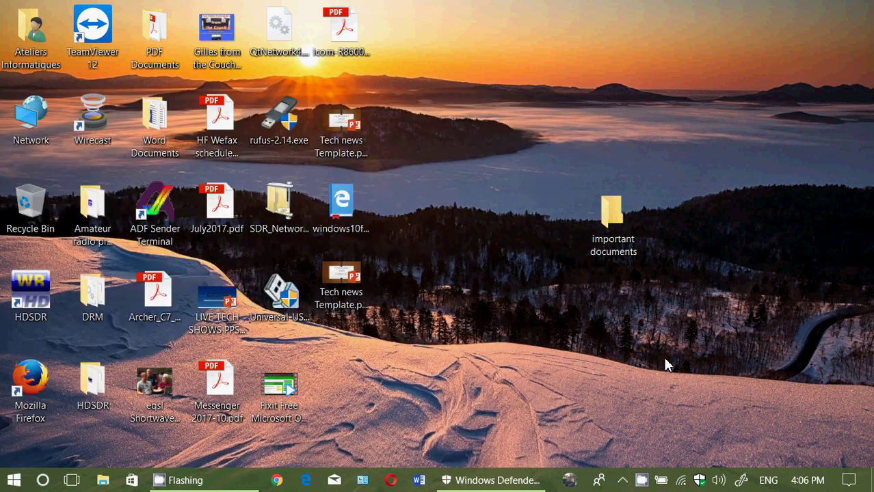
right_click(30, 385)
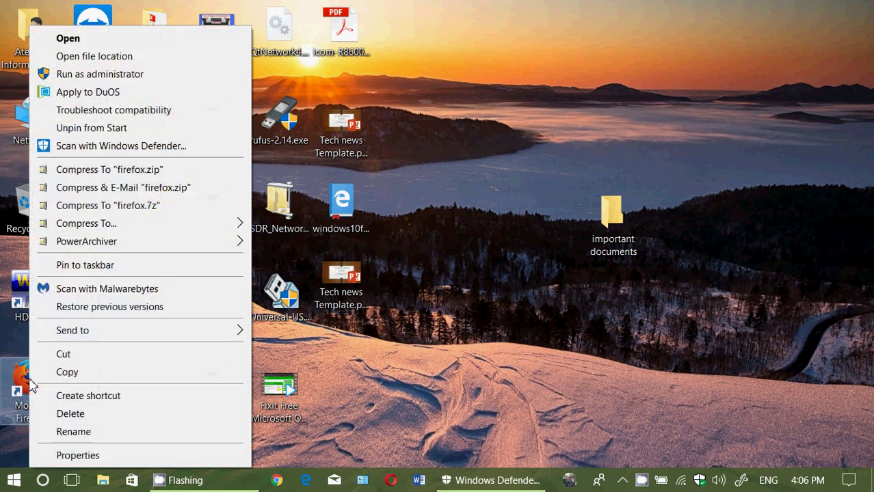
left_click(114, 458)
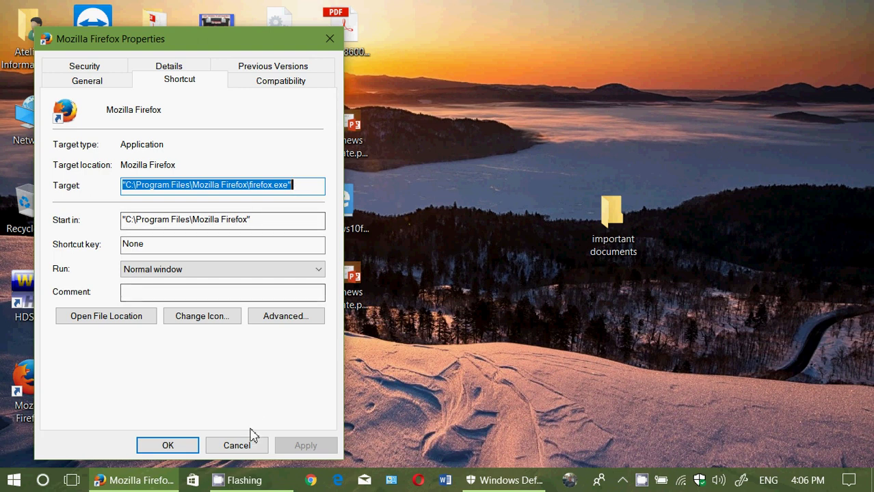
left_click(245, 452)
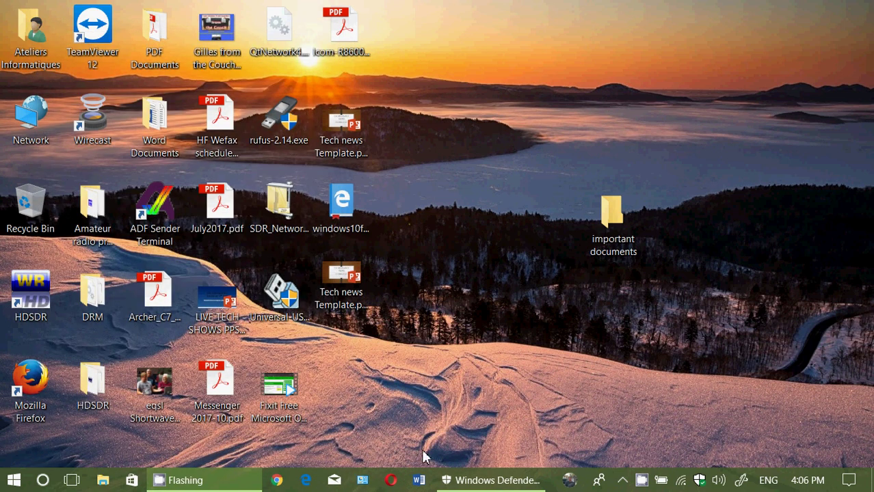
Back in Windows Defender Security Center, add firefox.exe from C:\Program Files\Mozilla Firefox as an allowed app
left_click(478, 483)
left_click(85, 203)
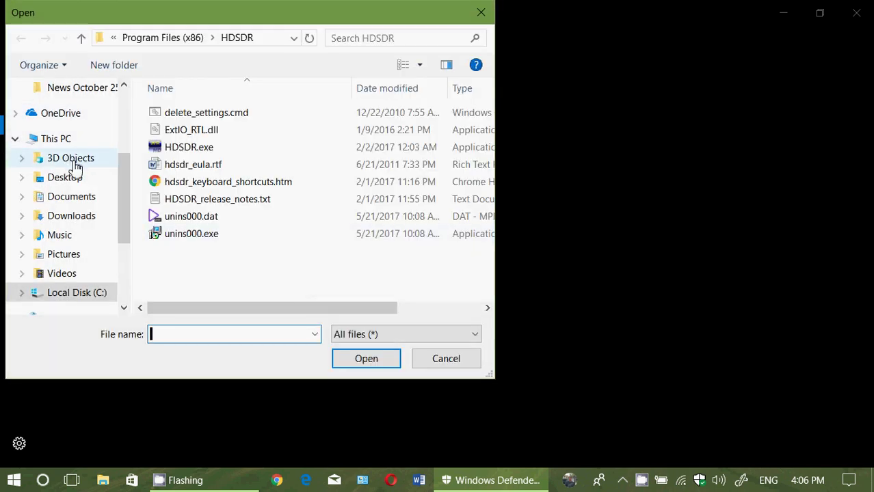
left_click(87, 293)
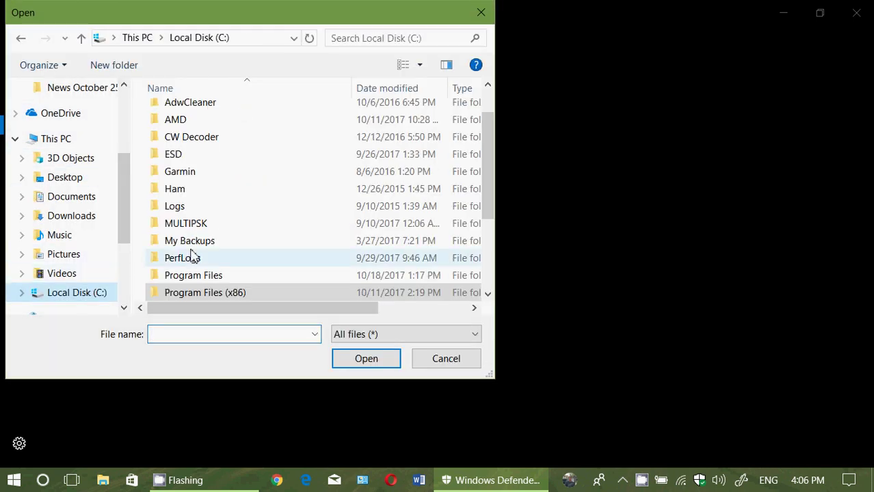
double_click(219, 277)
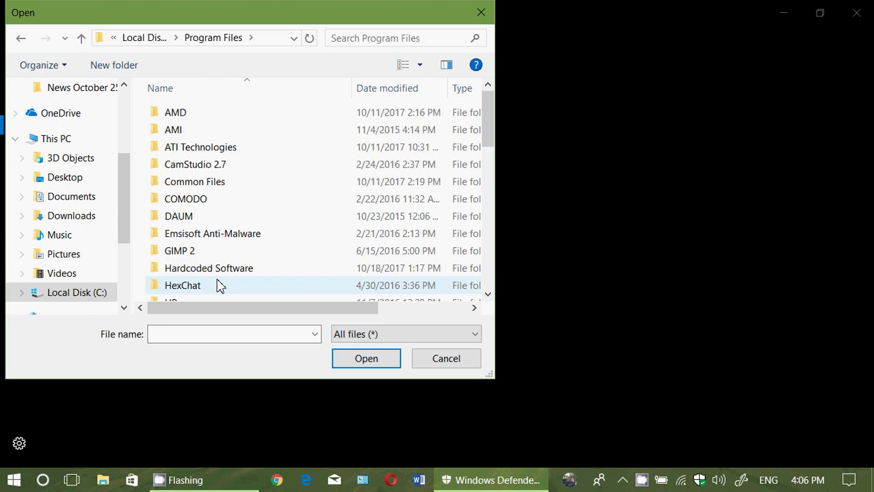
scroll(222, 246, "down", 2)
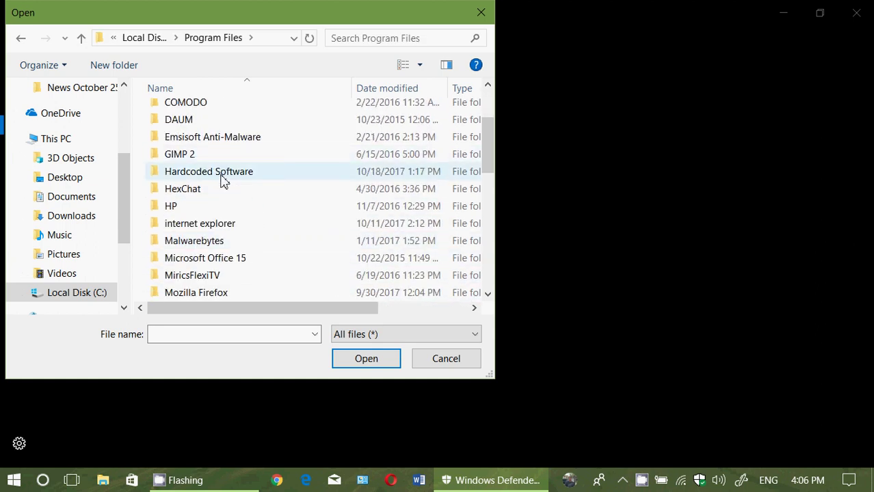
scroll(208, 232, "down", 1)
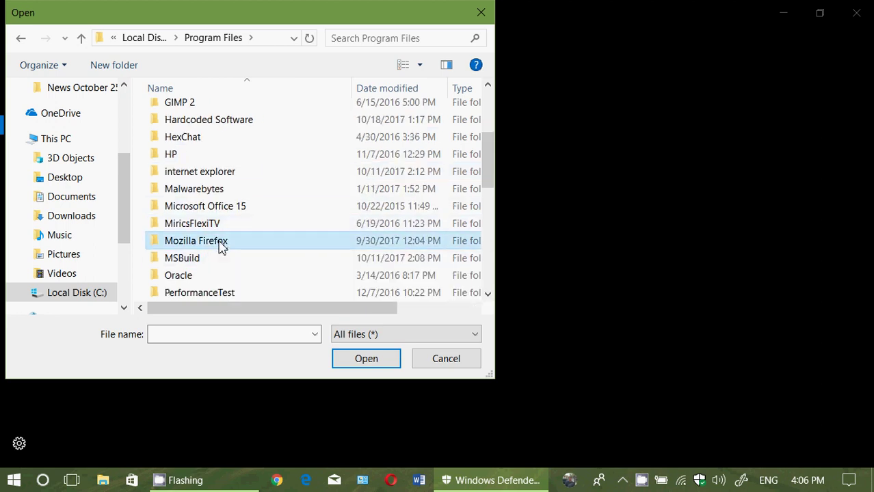
double_click(219, 242)
scroll(253, 225, "down", 13)
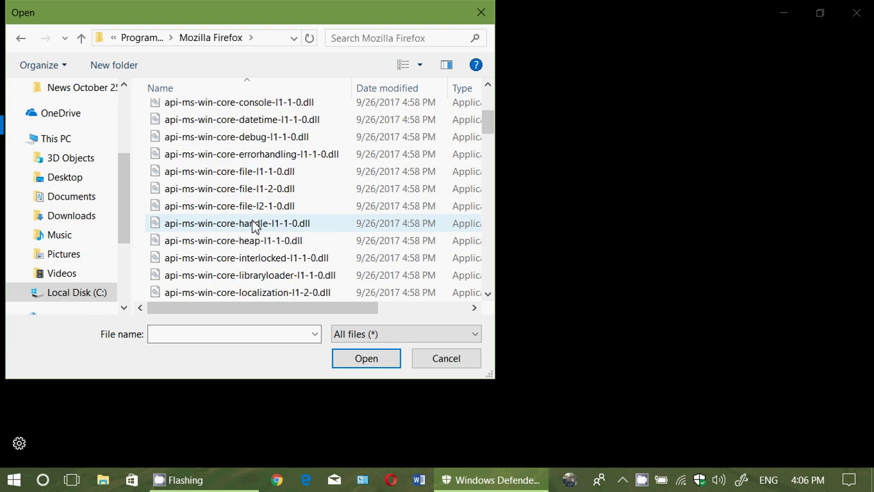
scroll(253, 226, "down", 10)
scroll(253, 226, "up", 8)
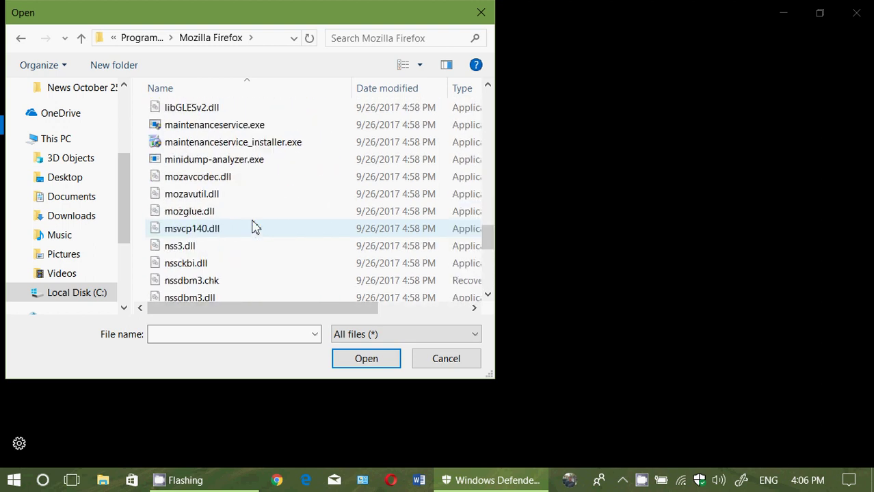
scroll(253, 227, "up", 4)
left_click(220, 177)
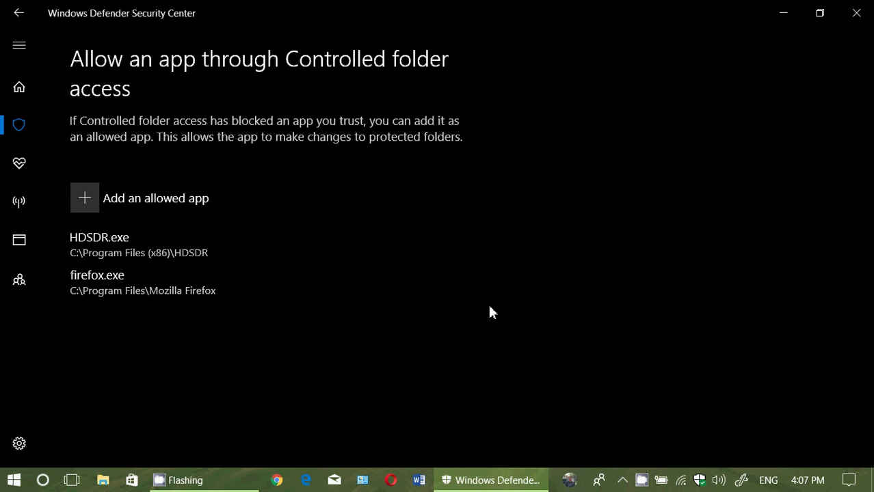
Remove HDSDR.exe and firefox.exe from the apps allowed through Controlled folder access
left_click(231, 251)
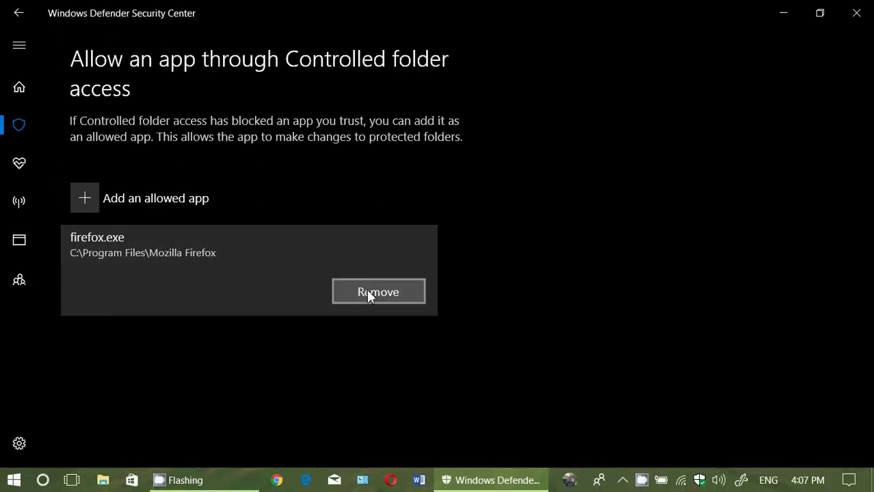
left_click(368, 294)
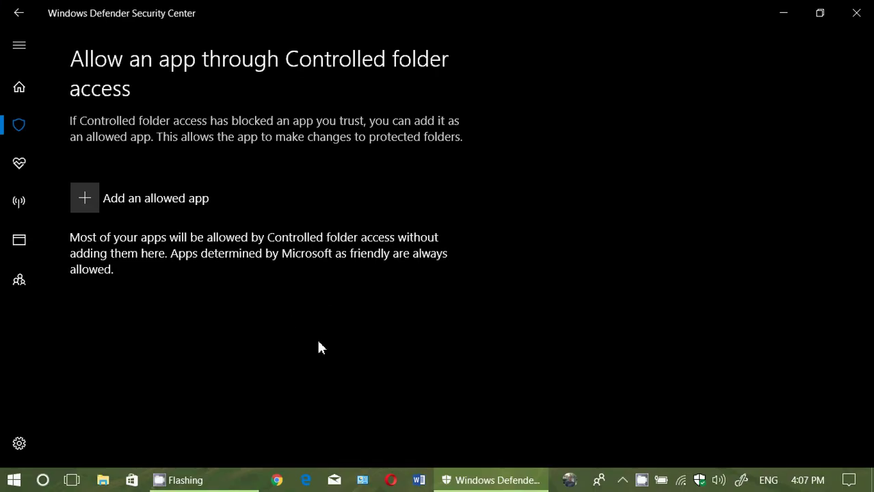
Return to the Virus & threat protection settings, turn Controlled folder access off, and close the security center
left_click(17, 13)
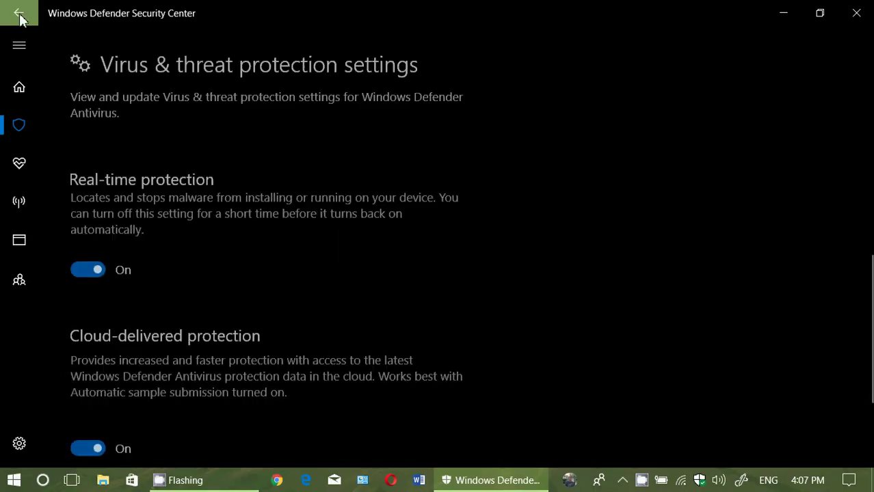
scroll(190, 328, "down", 3)
scroll(192, 333, "down", 5)
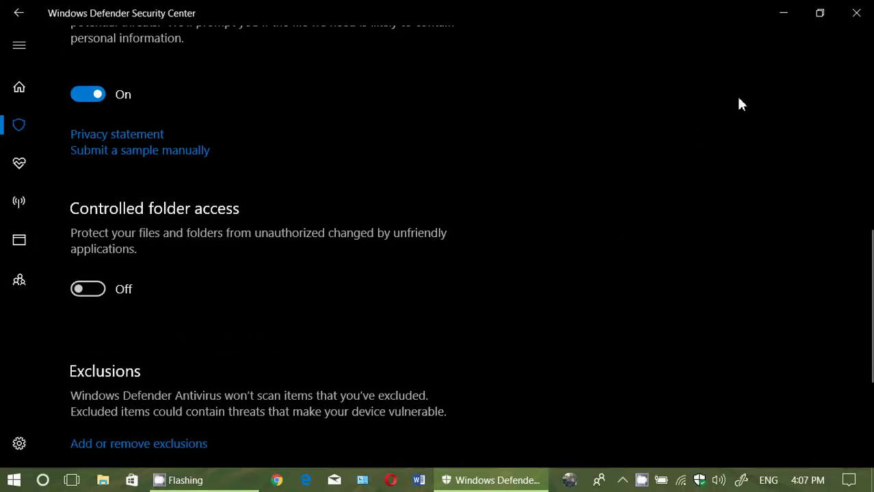
left_click(856, 13)
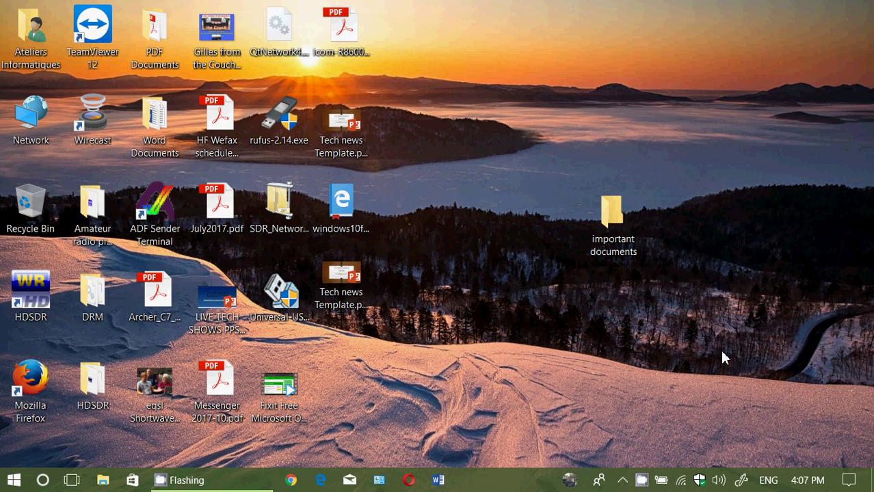
left_click(641, 480)
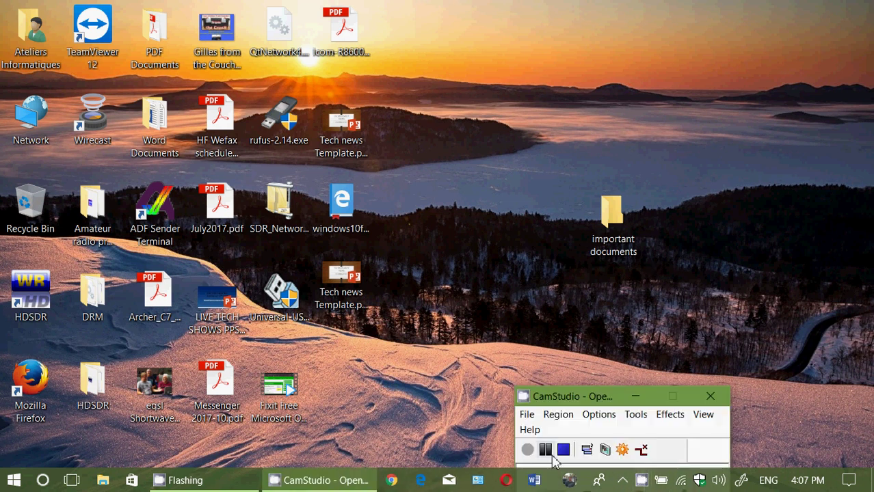